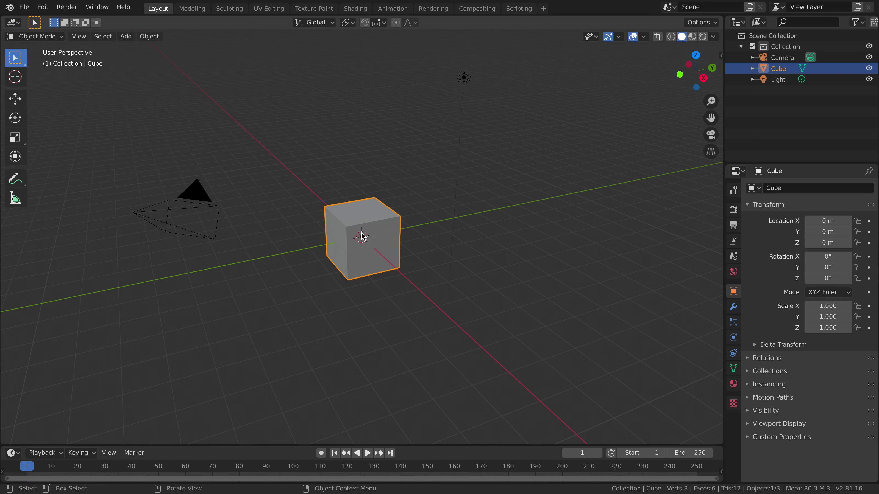
Delete the default cube and add a UV sphere in its place
key(x)
click(362, 236)
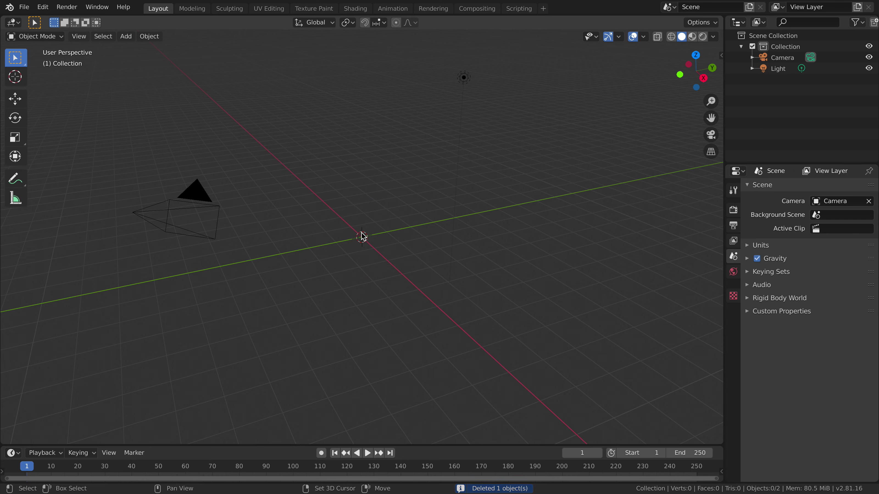
key(shift+a)
mouse_move(363, 237)
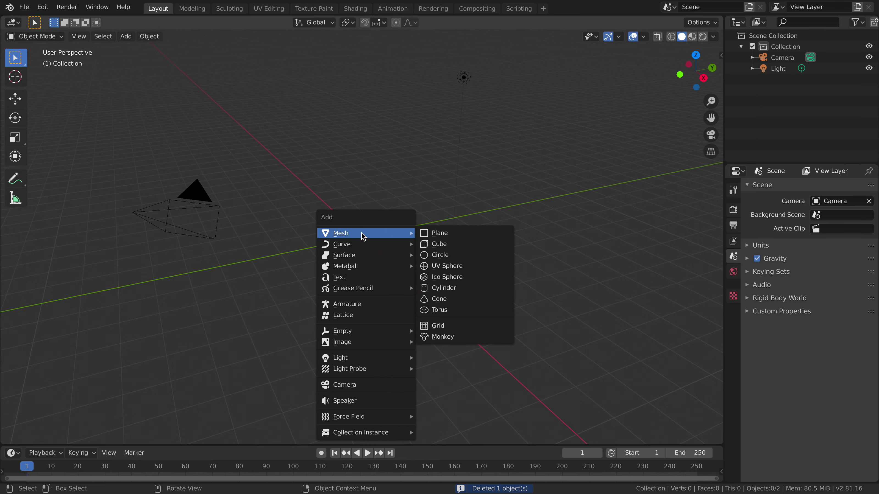
click(448, 266)
Shade the sphere smooth and switch the viewport to Material Preview
right_click(368, 220)
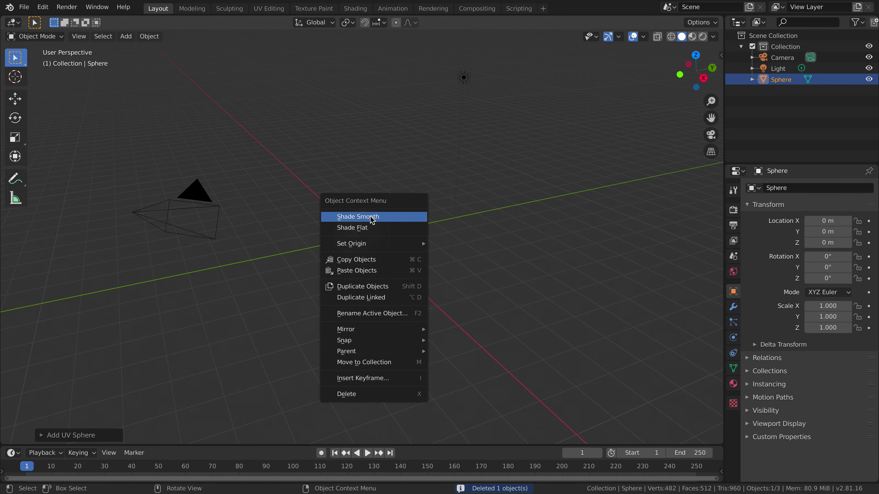
click(374, 218)
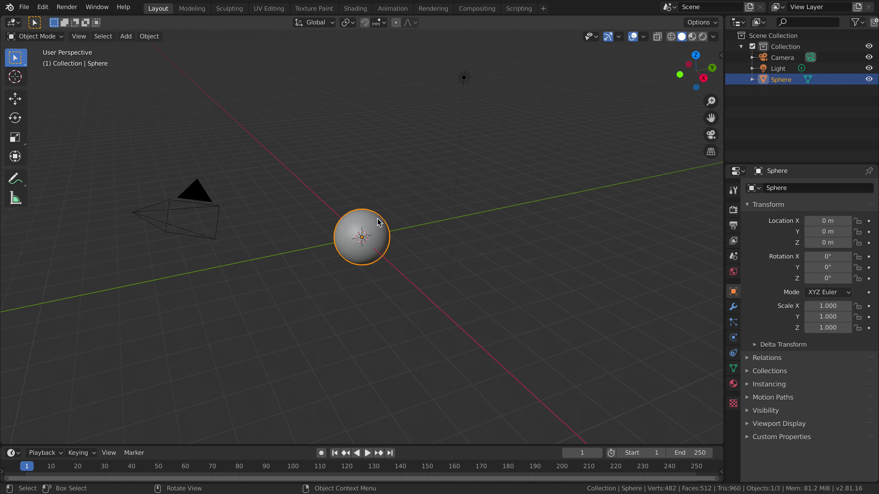
key(z)
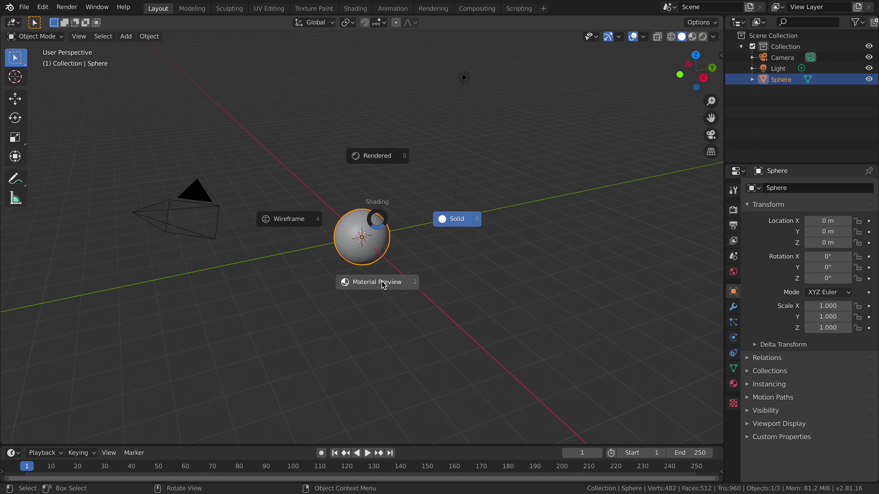
click(383, 285)
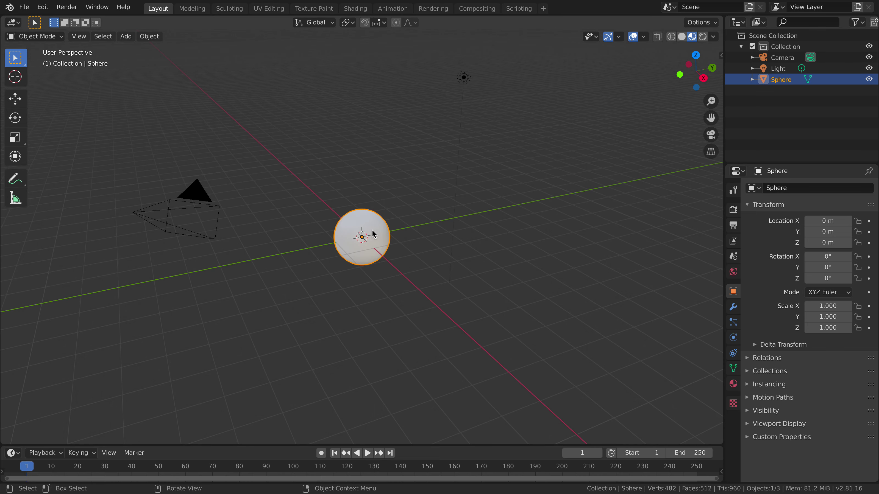
In the Shading workspace, create a new material named CarPaint and zoom out on its nodes
click(360, 11)
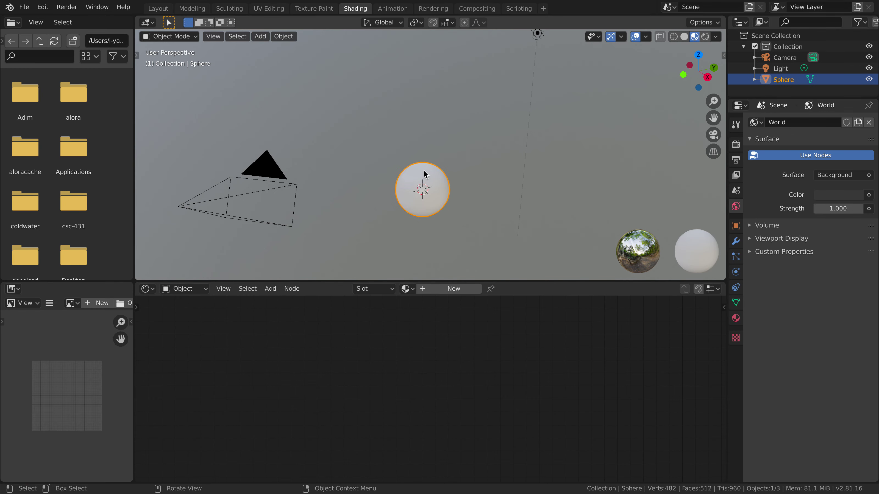
click(433, 289)
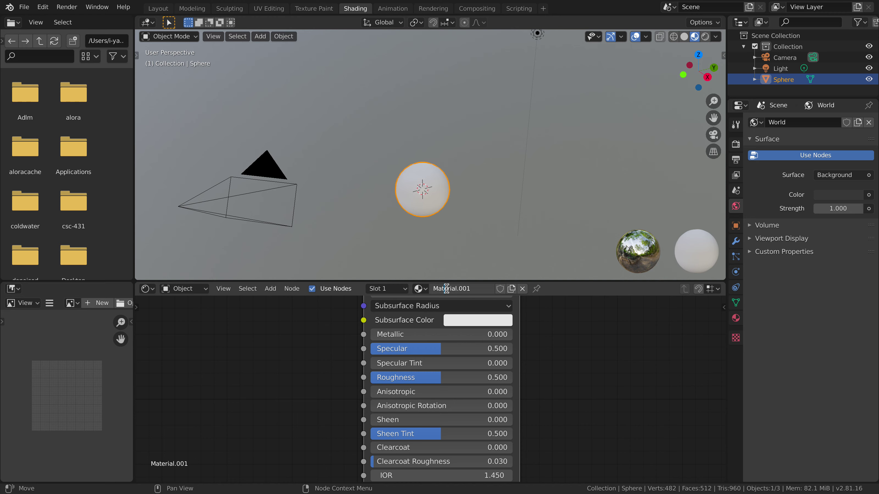
click(454, 289)
text(CarPaint)
key(Return)
scroll(324, 337, down, 4)
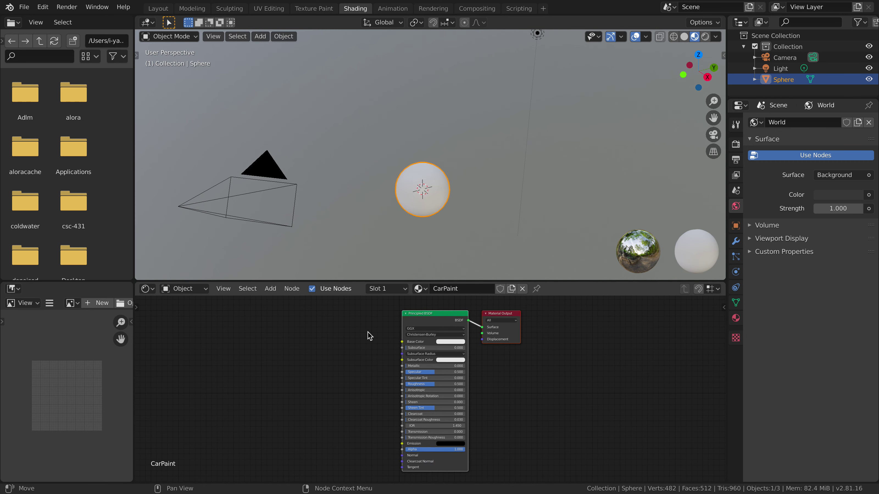
scroll(420, 316, down, 2)
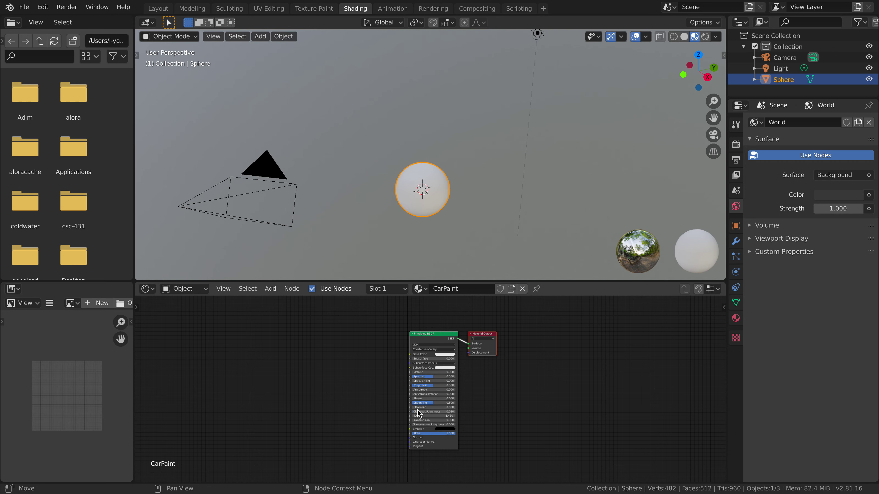
Set the Principled BSDF's Clearcoat to 1.000 and Clearcoat Roughness to 0.110
drag(417, 407, 455, 408)
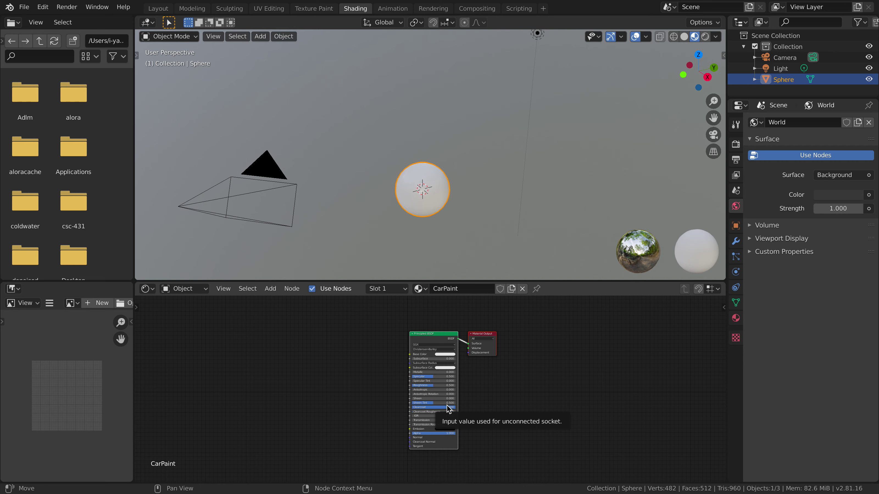
click(439, 412)
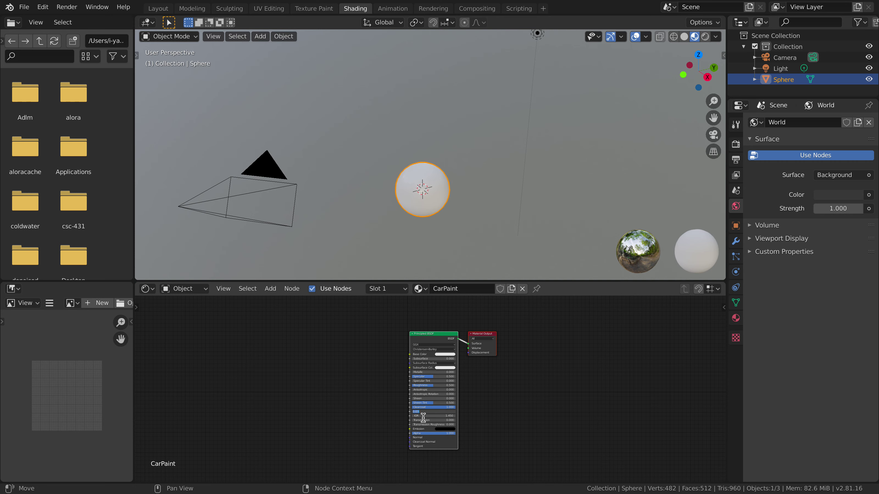
text(0)
key(Return)
key(shift+a)
mouse_move(298, 385)
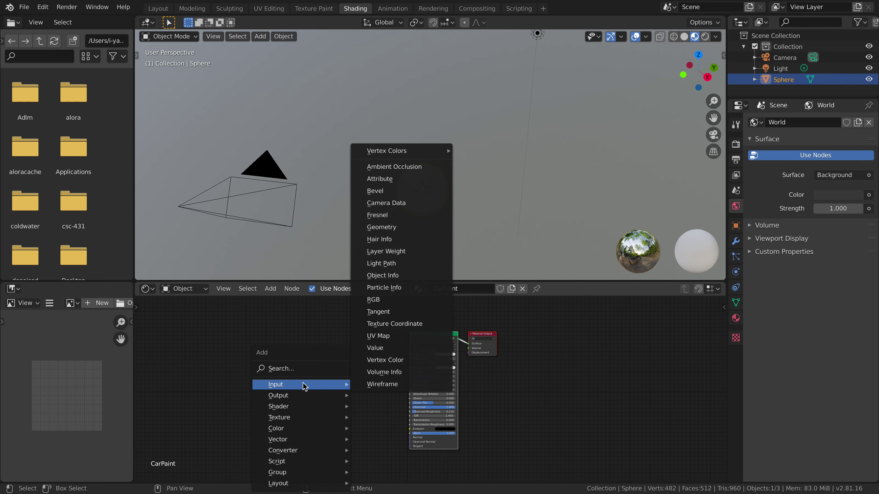
Place a Noise Texture node left of the Principled BSDF with Scale 5.0
mouse_move(338, 422)
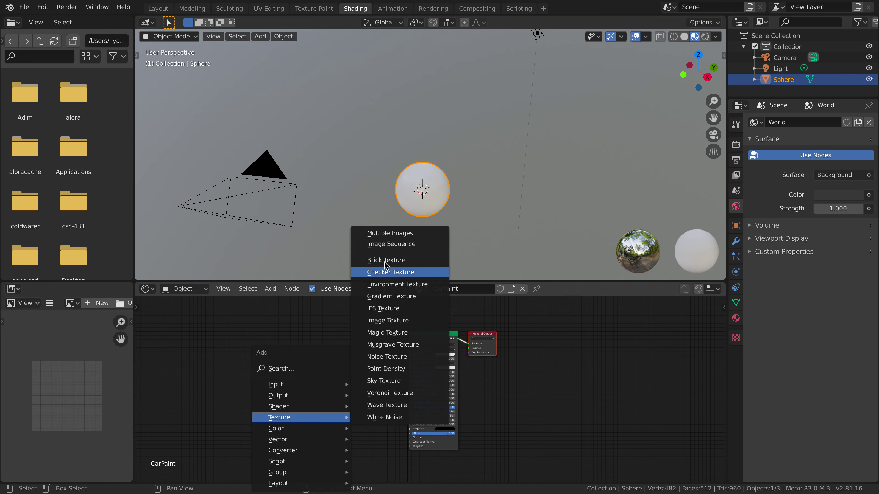
click(387, 357)
click(222, 359)
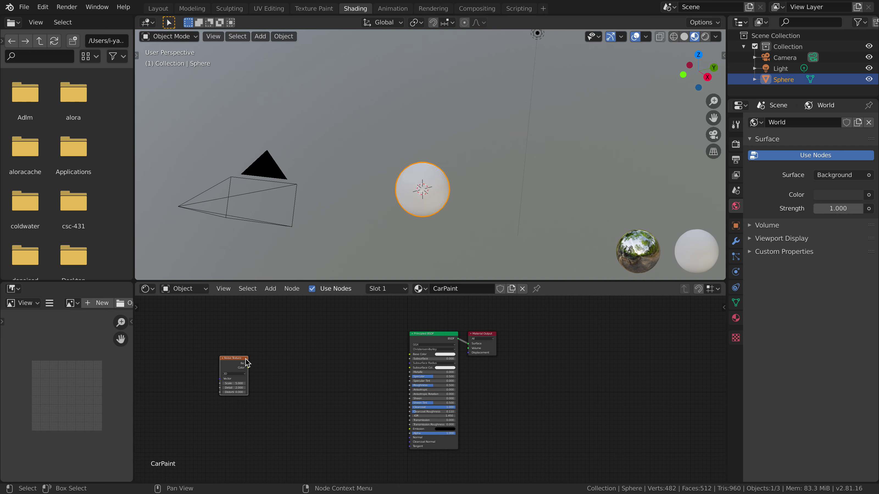
click(235, 383)
text(5.0)
key(Return)
key(shift+a)
mouse_move(258, 364)
key(shift+a)
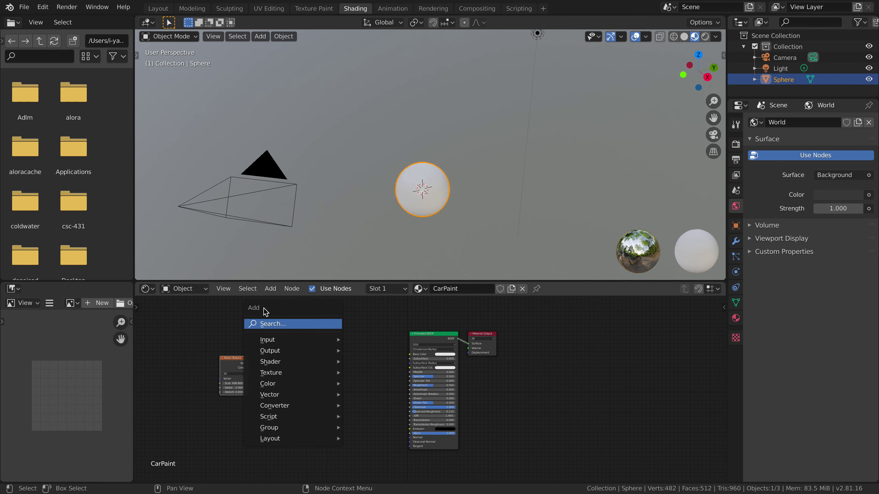
Add a Math node fed by the noise Fac, set to Greater Than with threshold 0.700
click(278, 324)
text(math)
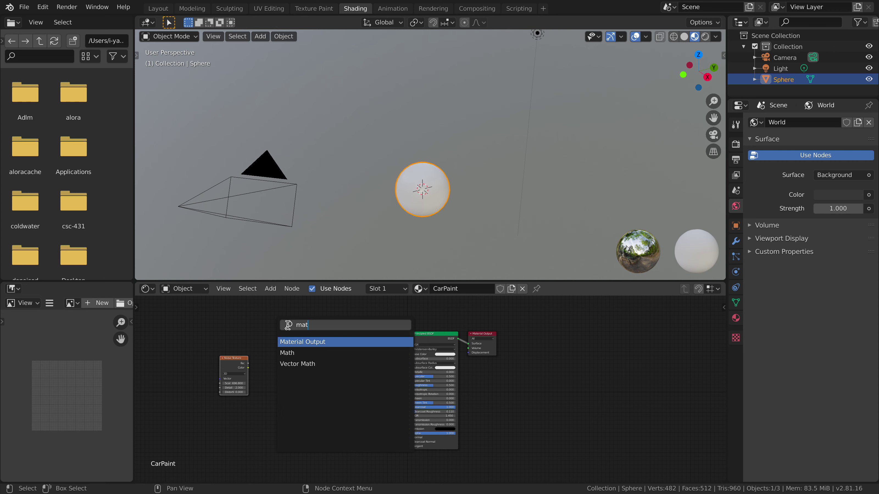
click(283, 341)
click(263, 320)
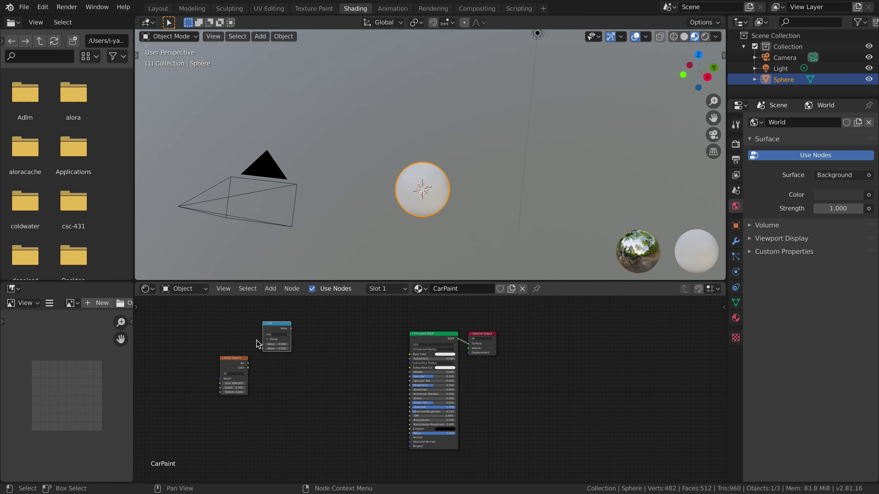
drag(248, 364, 277, 342)
click(277, 335)
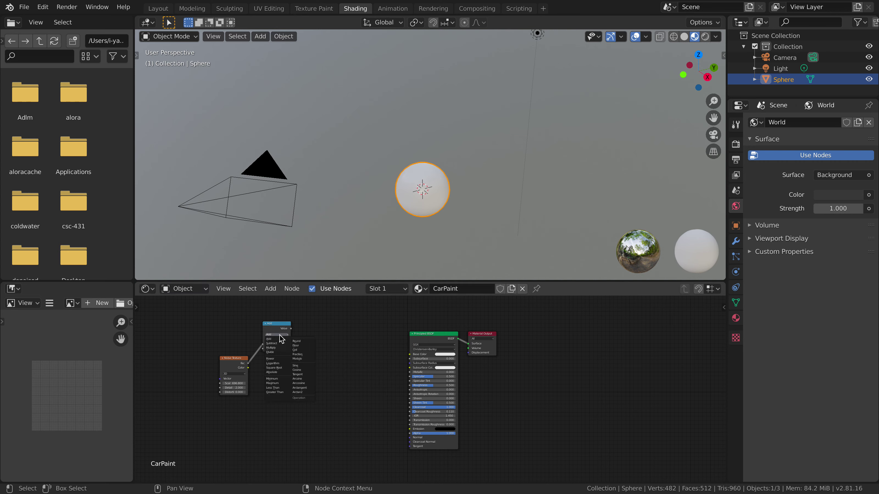
click(276, 392)
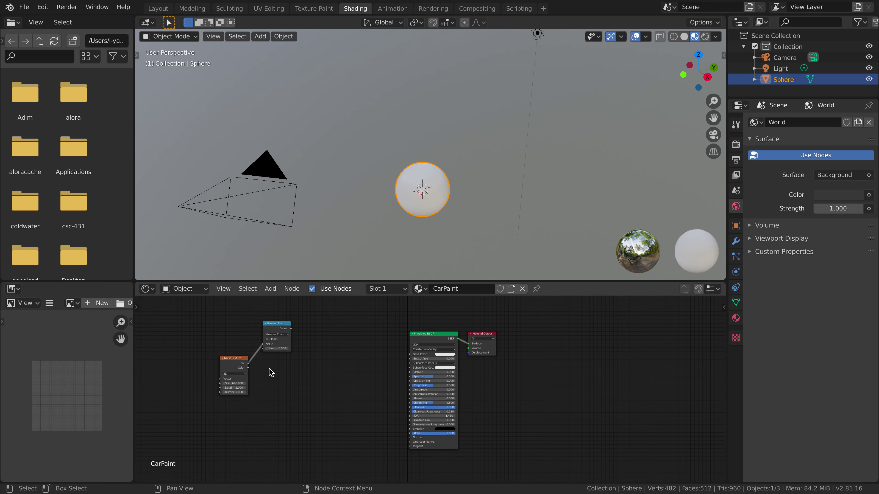
click(276, 348)
key(Return)
key(shift)
key(shift+a)
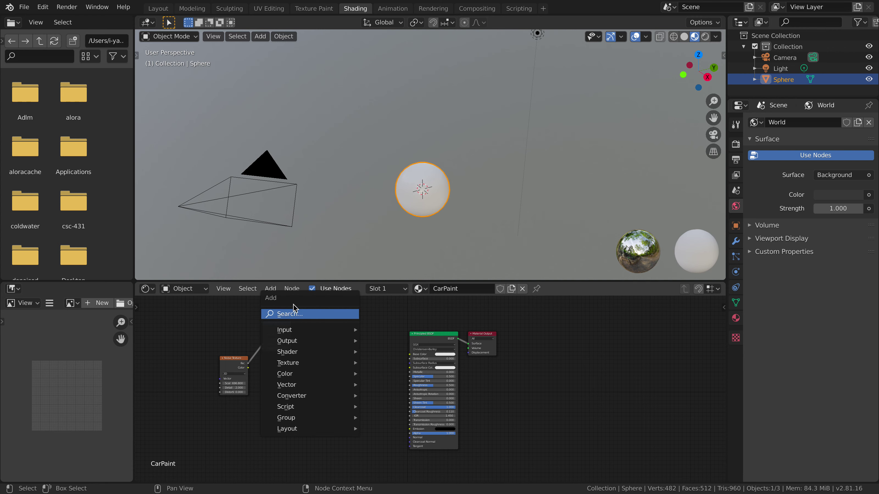
Add a MixRGB node and position it above the graph
click(295, 313)
text(mi)
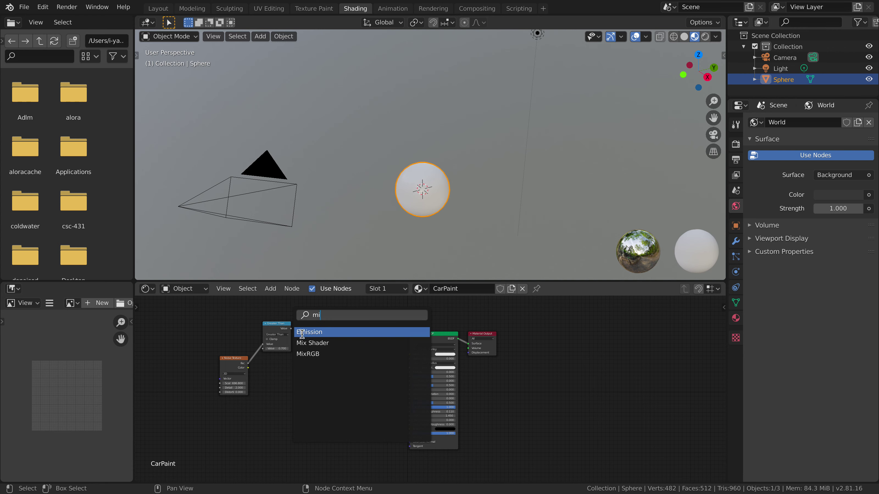
click(308, 354)
click(331, 345)
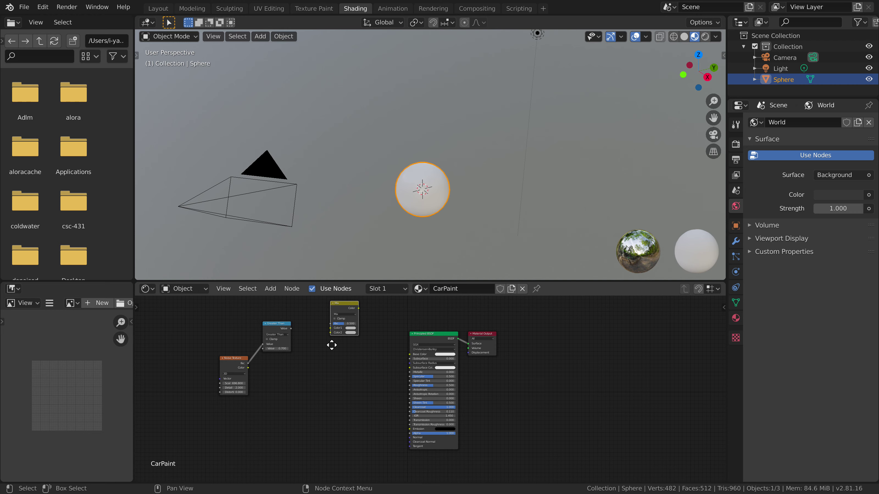
middle_drag(331, 345, 323, 404)
drag(333, 364, 323, 343)
Add two RGB nodes beside the Mix node
key(shift+a)
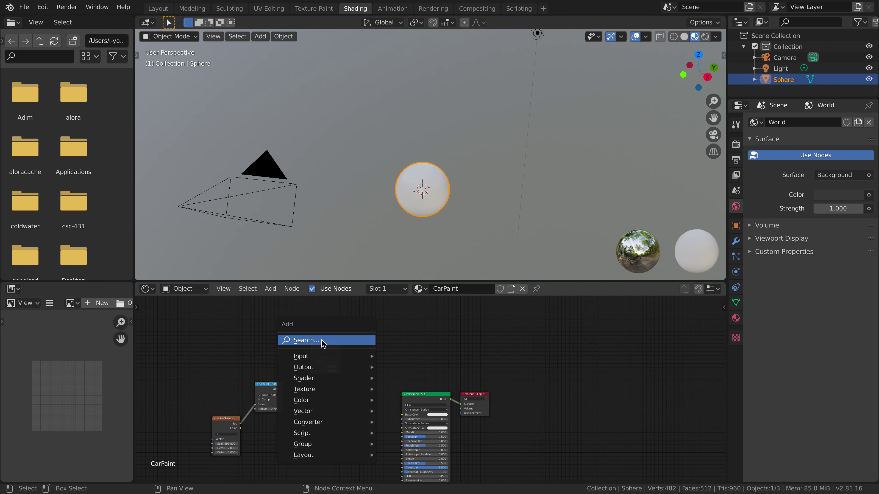
click(314, 341)
text(rgb)
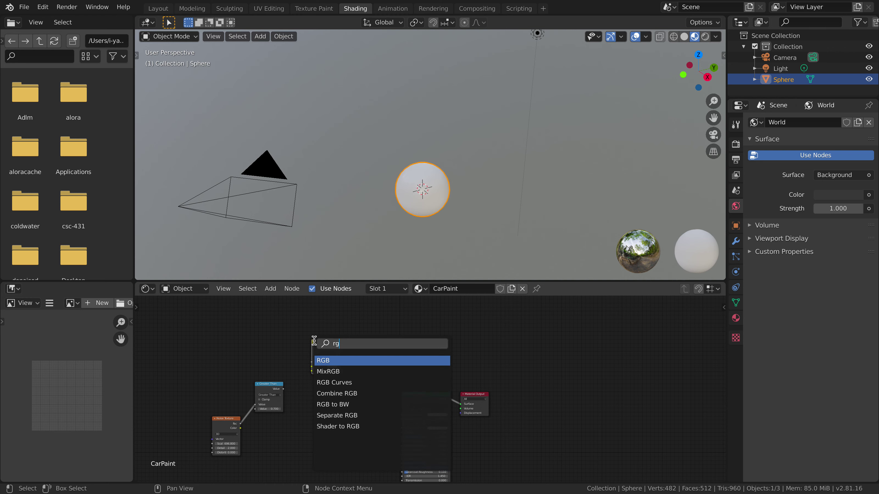
key(Return)
click(198, 336)
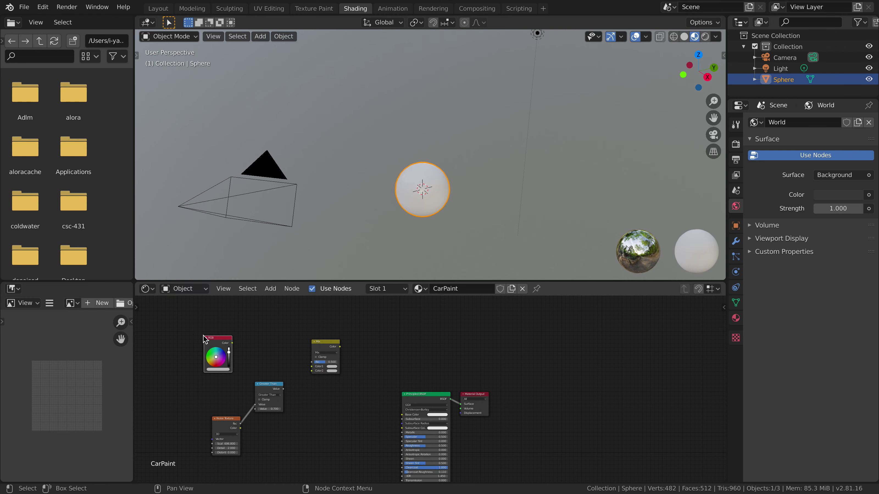
key(shift+a)
click(222, 339)
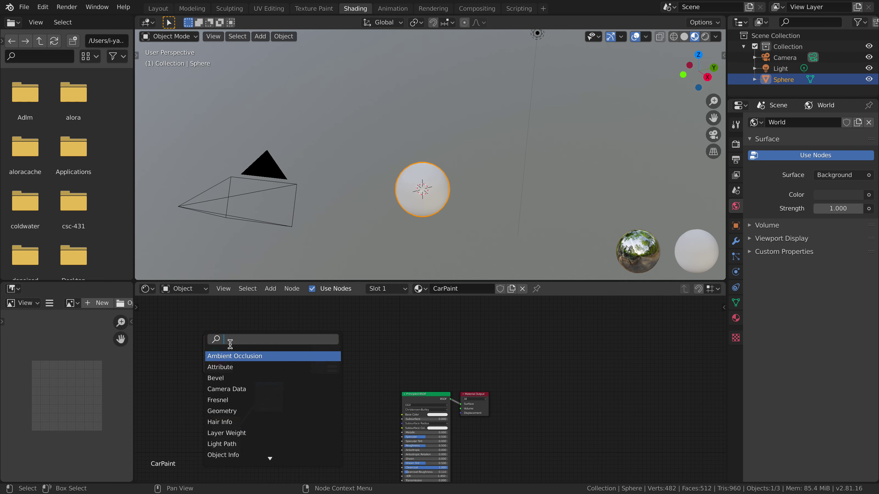
text(rgb)
key(Return)
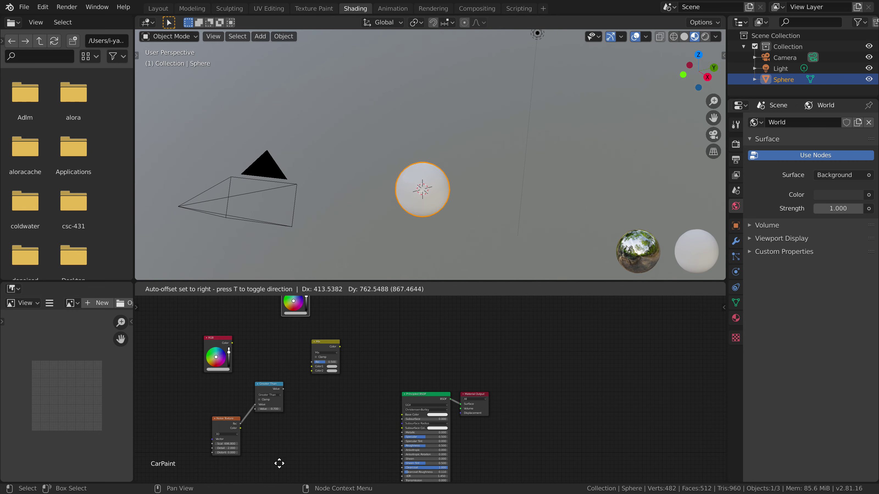
click(261, 466)
scroll(296, 379, up, 3)
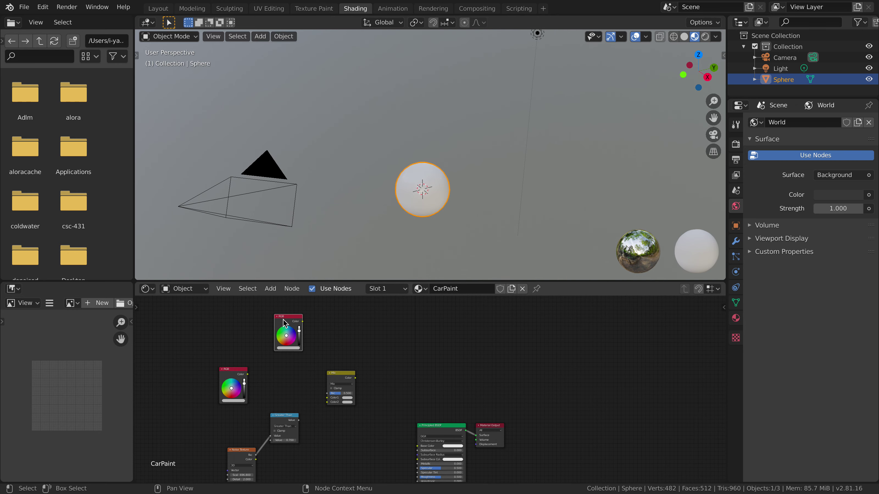
drag(243, 369, 250, 368)
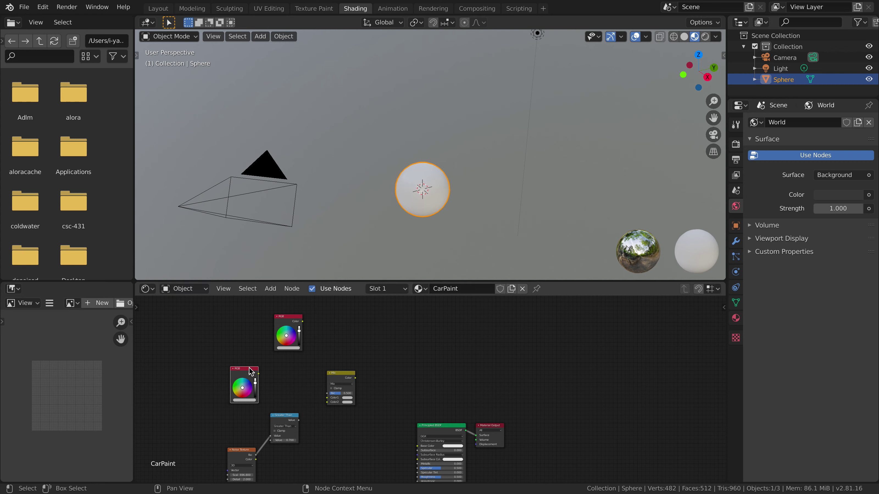
Wire the Greater Than result into Mix Fac and the lower RGB colour into Color2
click(300, 424)
drag(299, 421, 328, 394)
drag(258, 373, 327, 403)
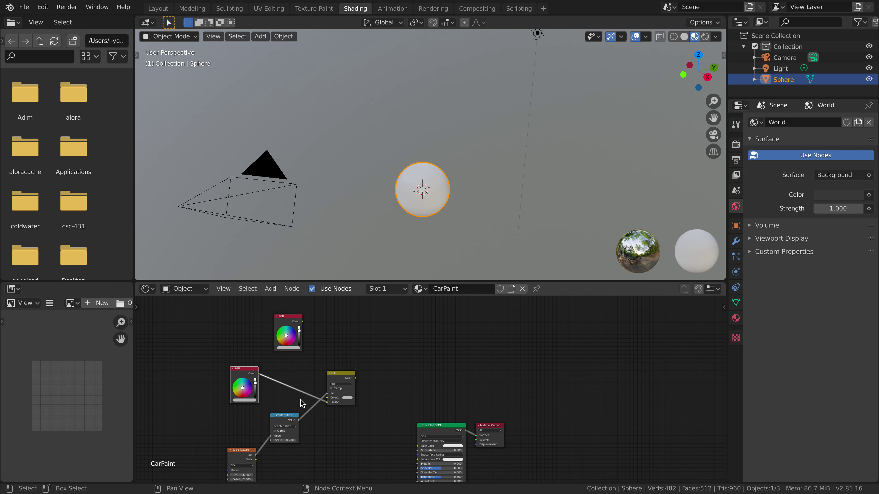
Give the lower RGB node a dark, slightly desaturated purple colour
click(248, 400)
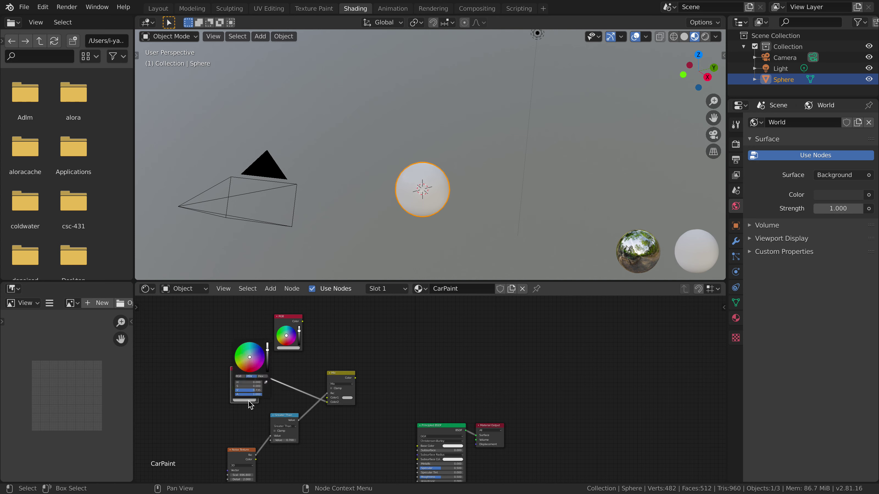
click(262, 361)
mouse_move(261, 358)
mouse_down()
mouse_move(267, 357)
mouse_move(258, 356)
mouse_up()
click(261, 360)
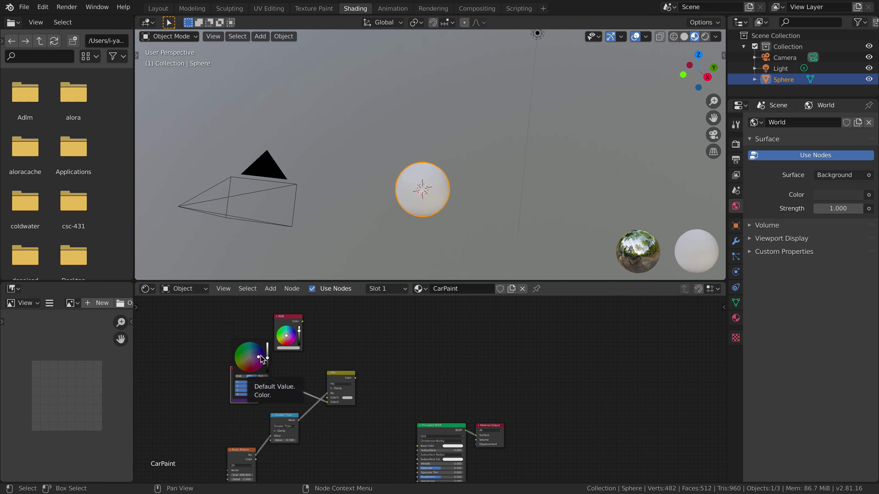
scroll(261, 360, down, 3)
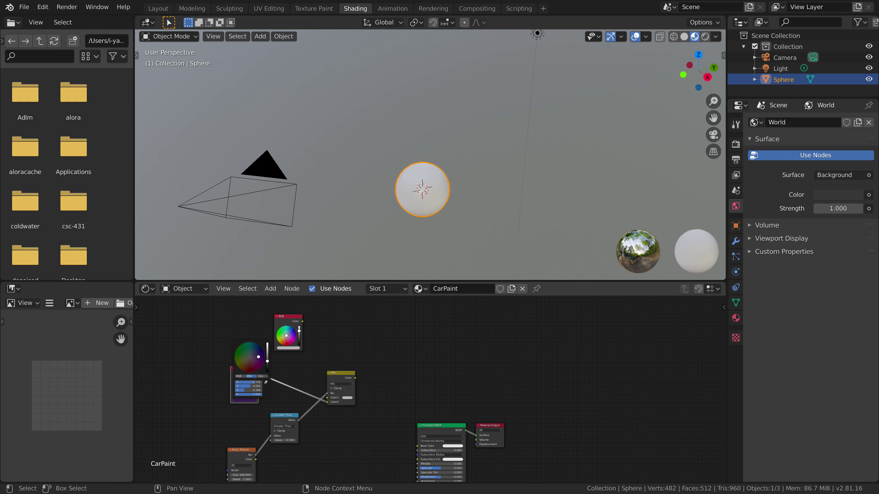
Give the upper RGB node a dark blue-violet colour
click(295, 348)
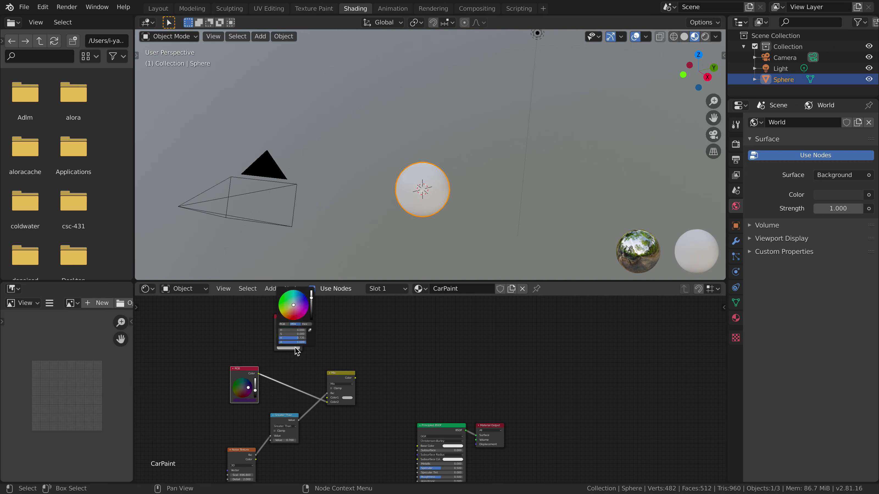
click(302, 300)
drag(311, 298, 311, 303)
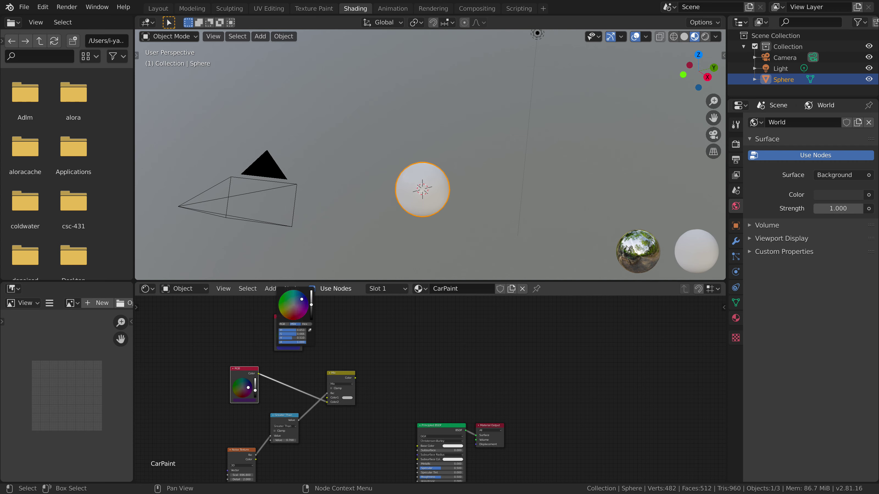
click(300, 303)
drag(302, 305, 300, 300)
click(300, 301)
drag(311, 308, 312, 311)
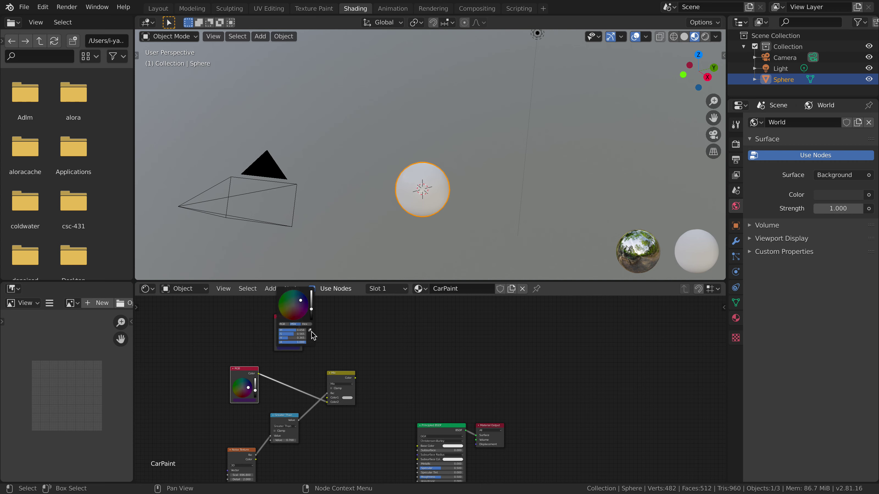